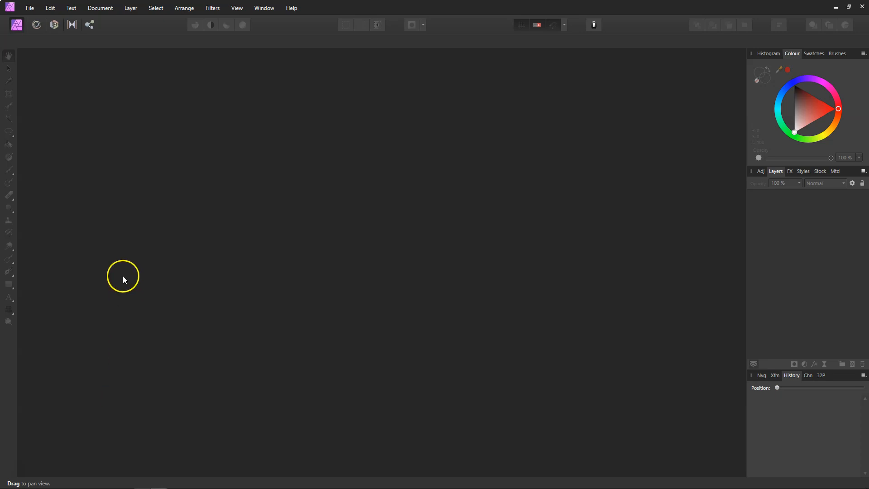
Open the landscape image from the macro folder and unlock its Background layer
click(31, 9)
click(34, 98)
click(130, 82)
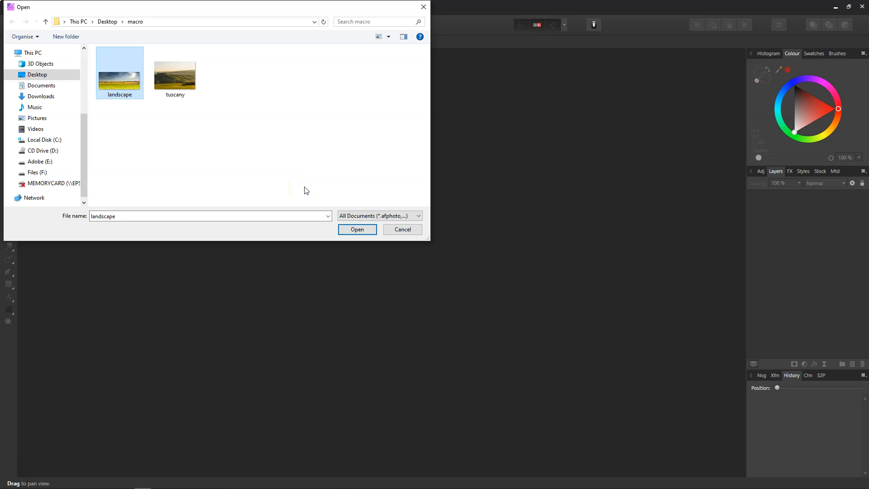
click(362, 231)
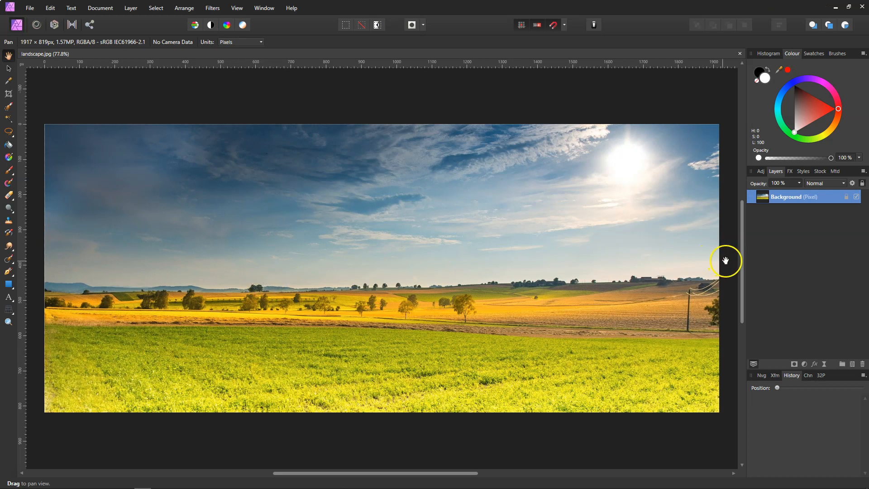
click(845, 197)
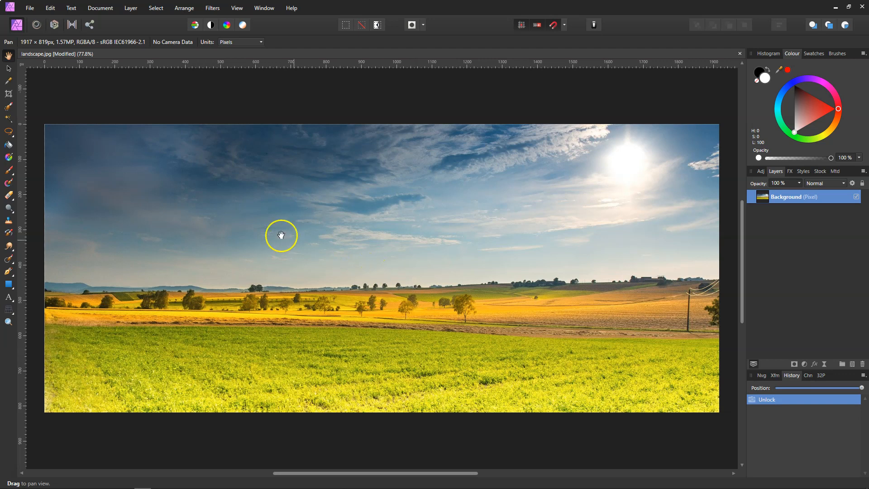
Straighten the landscape image along its horizon with the Crop Tool and apply the crop
click(9, 95)
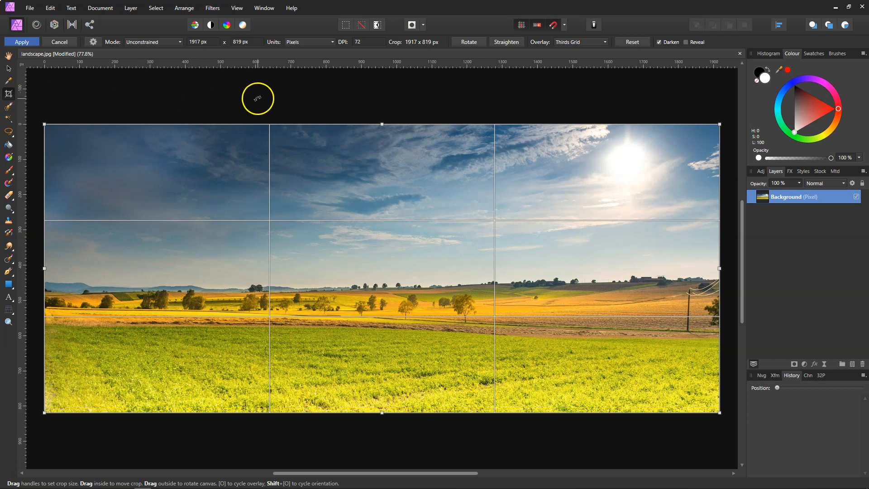
click(505, 42)
drag(407, 284, 325, 287)
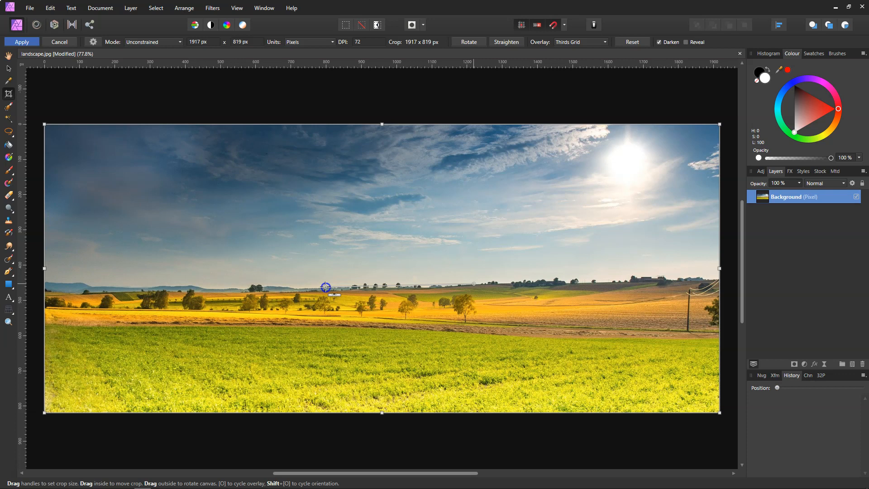
drag(325, 286, 325, 287)
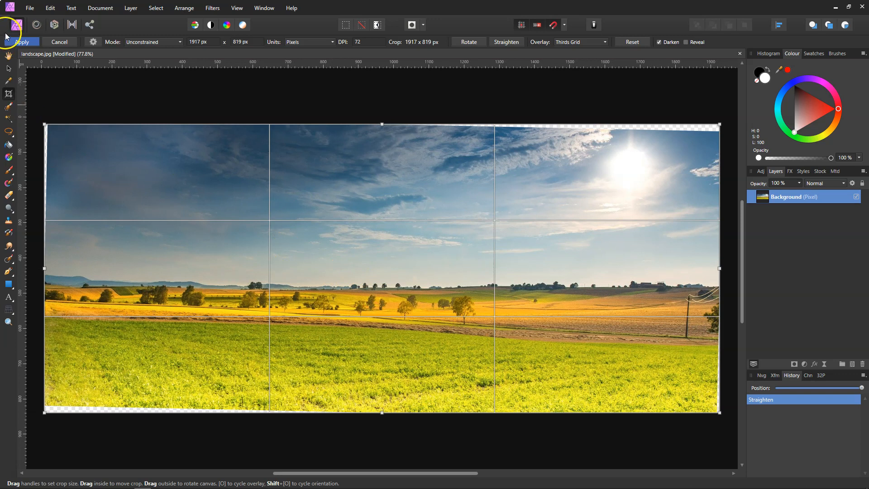
click(22, 42)
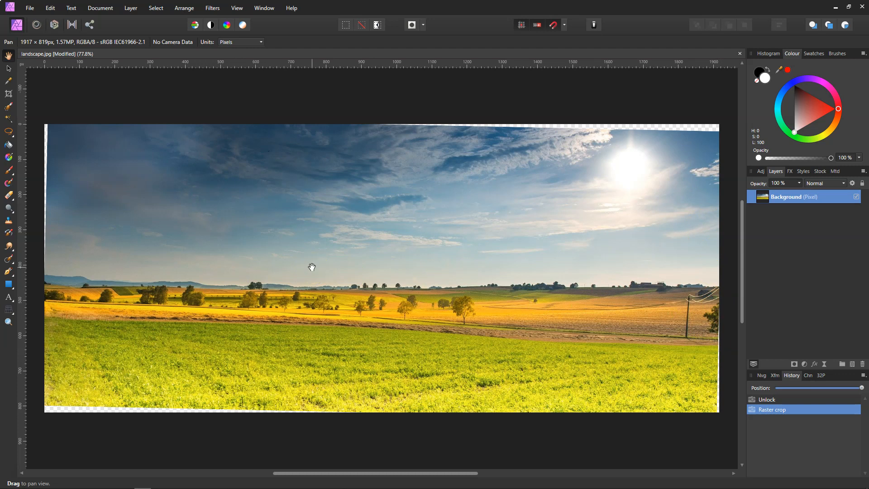
Show the Macro panel and start recording a new macro
click(237, 8)
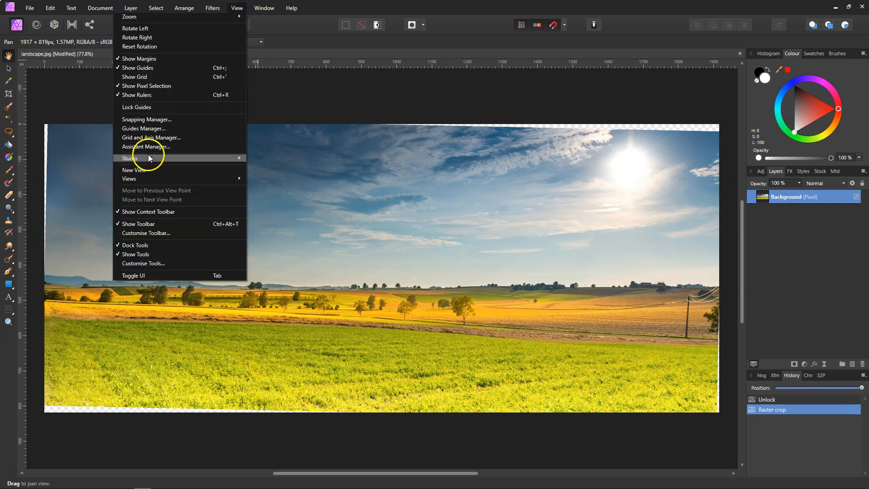
mouse_move(145, 158)
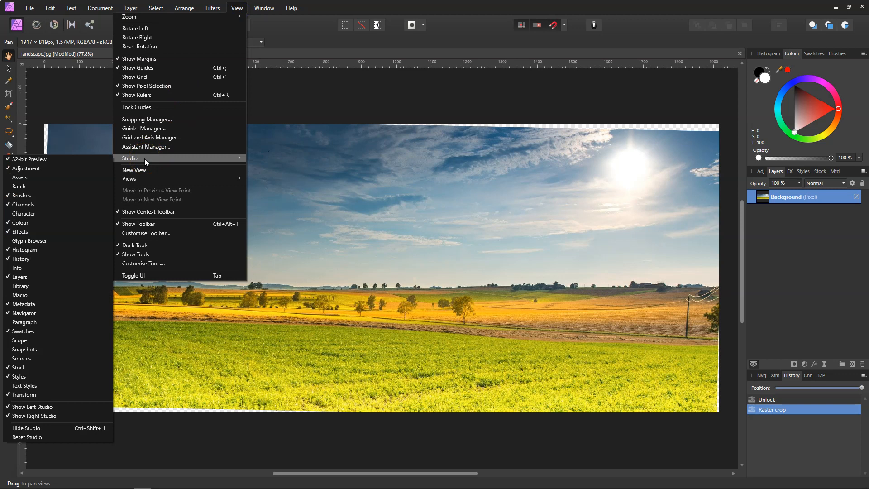
click(20, 295)
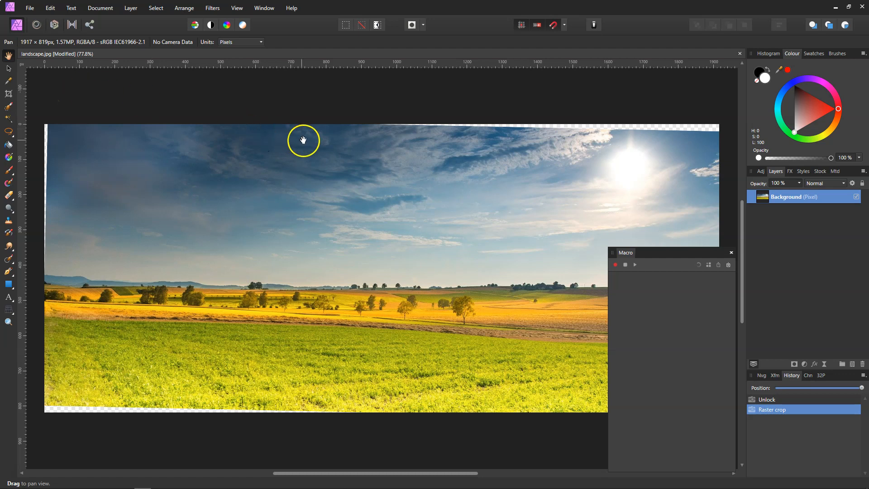
click(615, 264)
Rasterise and trim the Background layer, and select its fully transparent areas
click(133, 8)
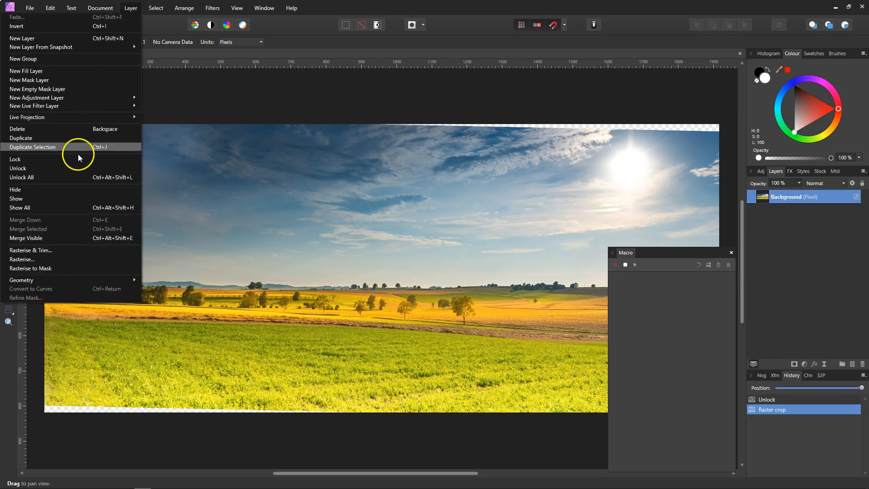
click(54, 250)
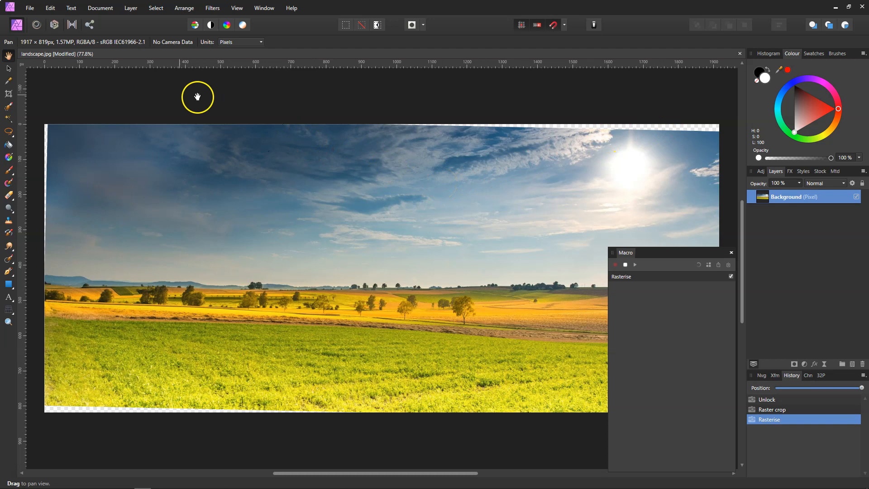
click(156, 9)
mouse_move(123, 132)
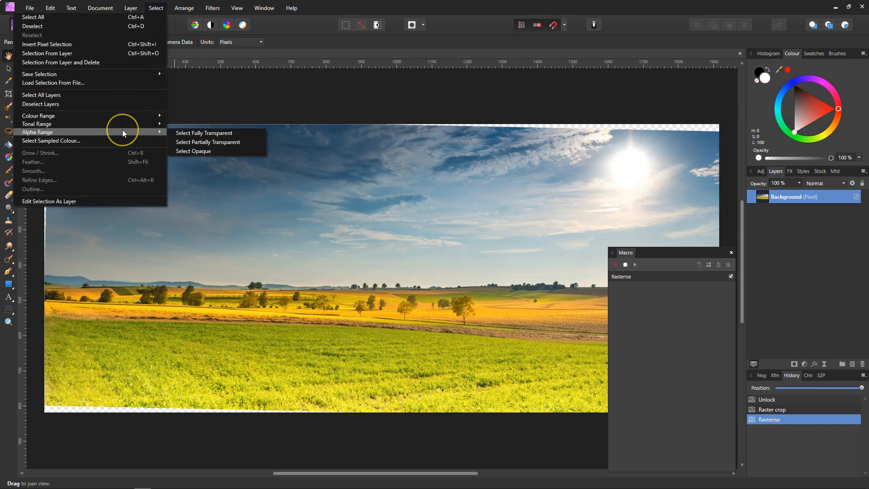
click(184, 134)
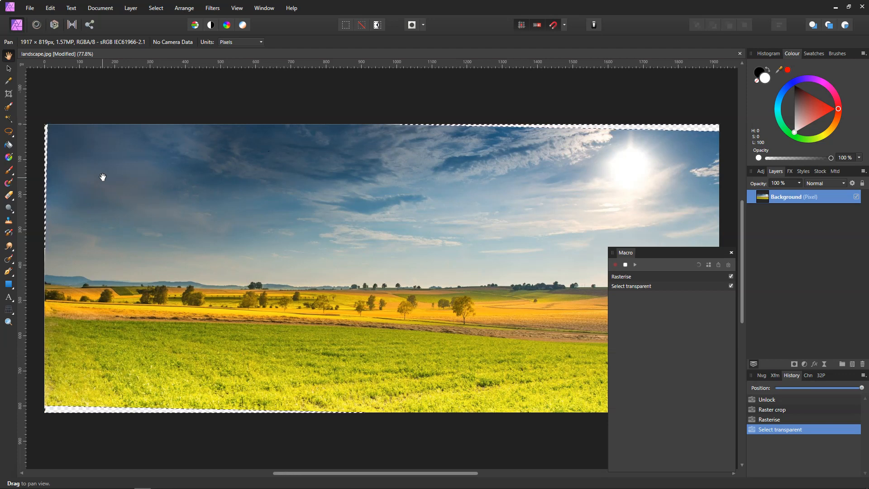
Grow the selection of the transparent edges by a radius of 3 px
click(132, 9)
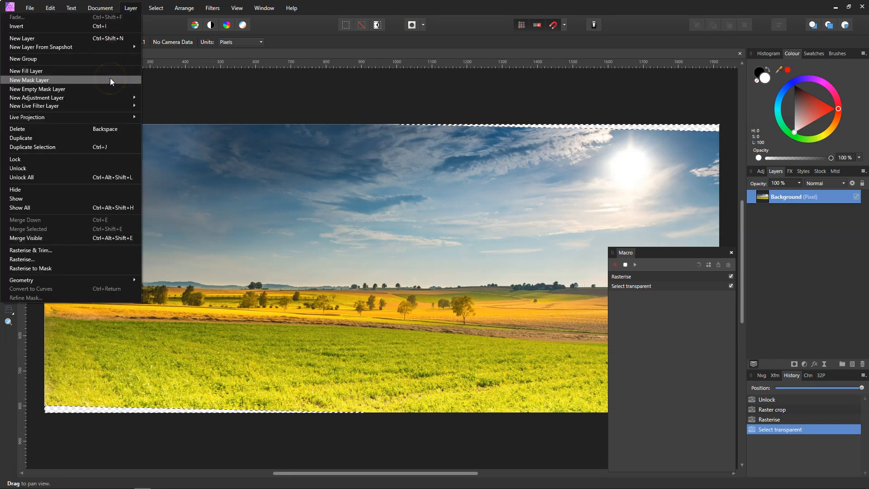
click(122, 8)
click(153, 9)
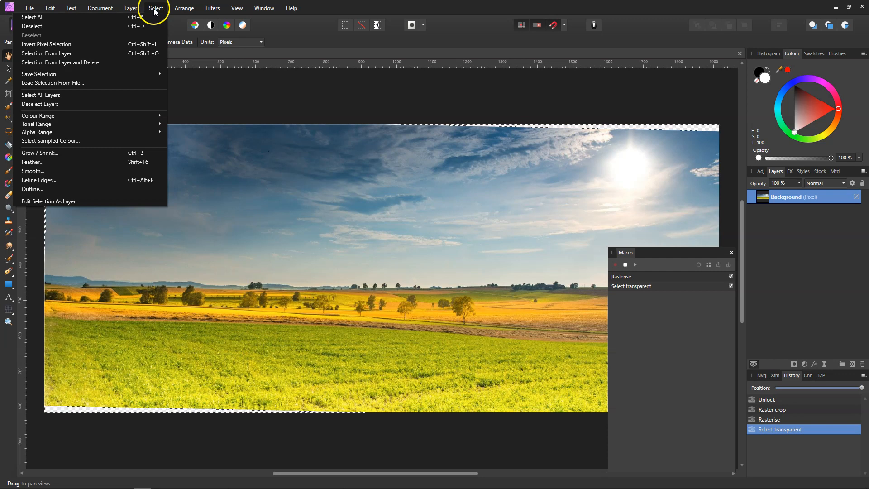
click(103, 153)
click(693, 433)
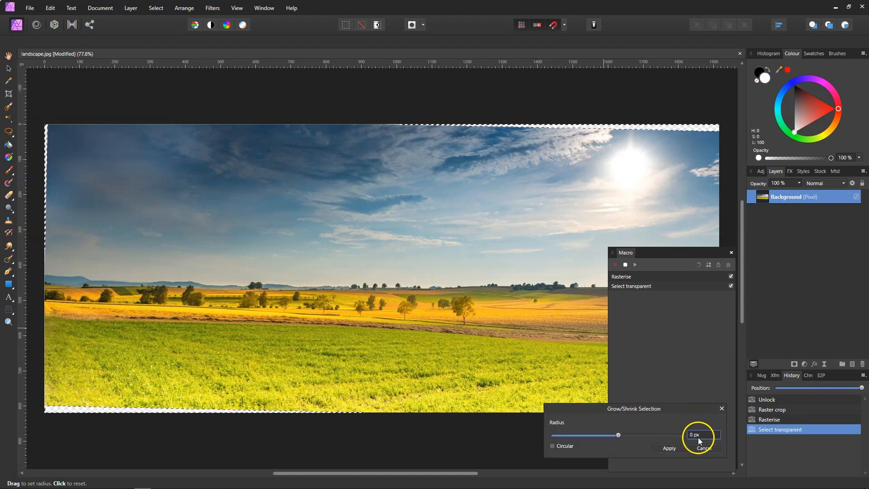
text(3)
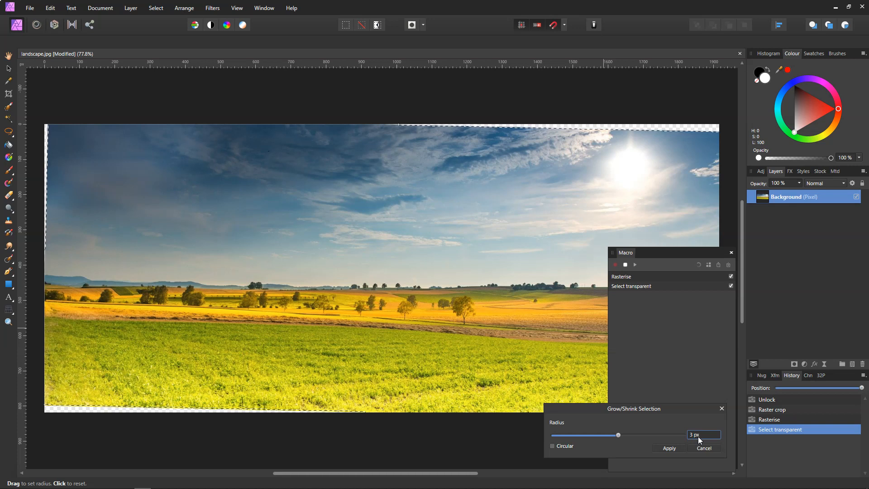
click(693, 435)
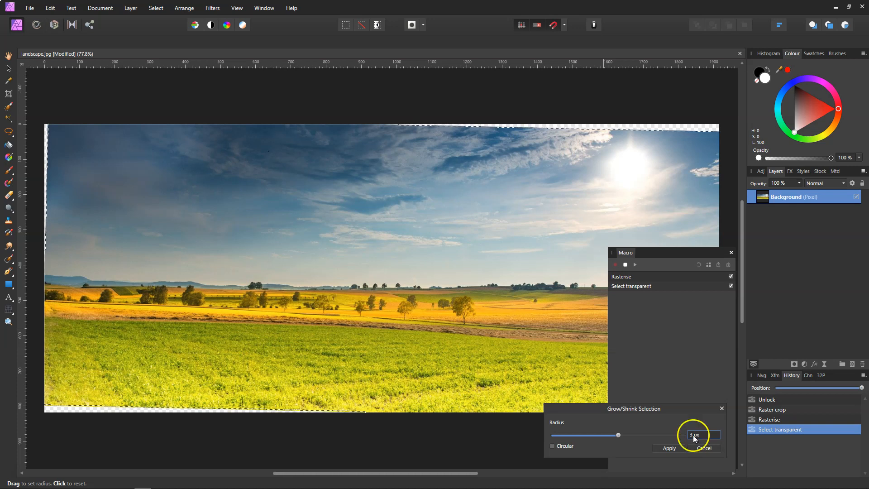
click(668, 447)
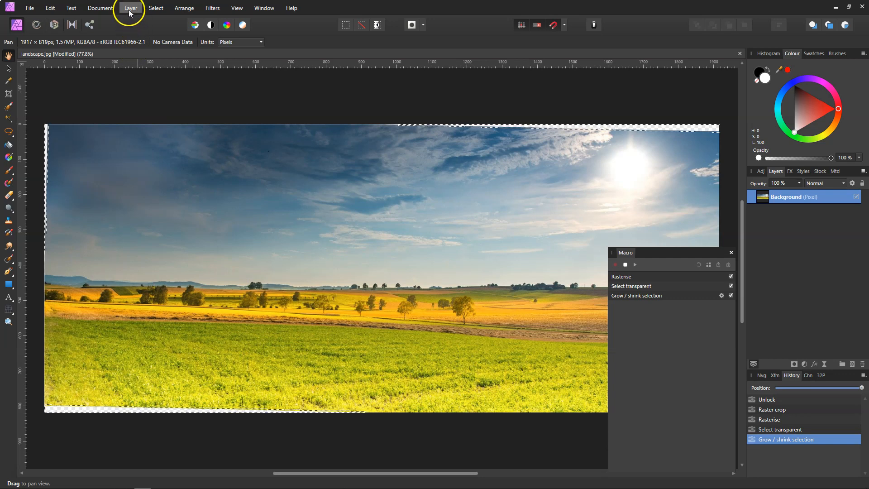
Inpaint the selected empty edges of the landscape and deselect them
click(50, 8)
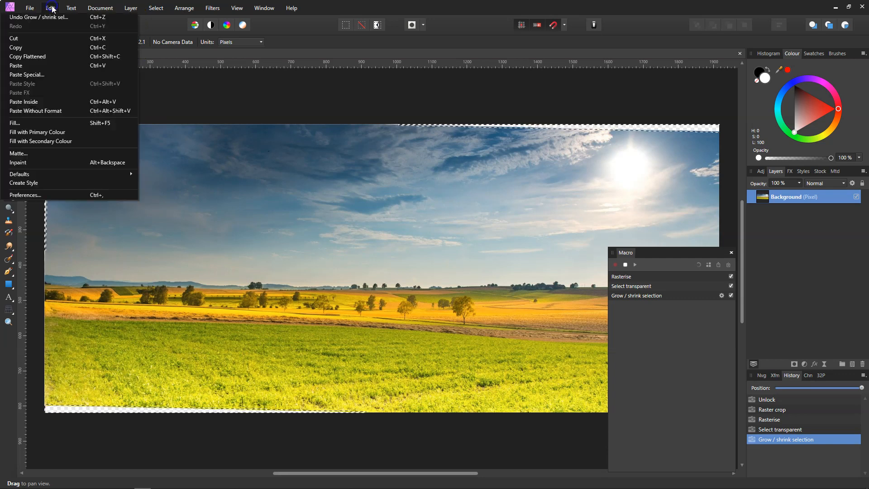
click(47, 161)
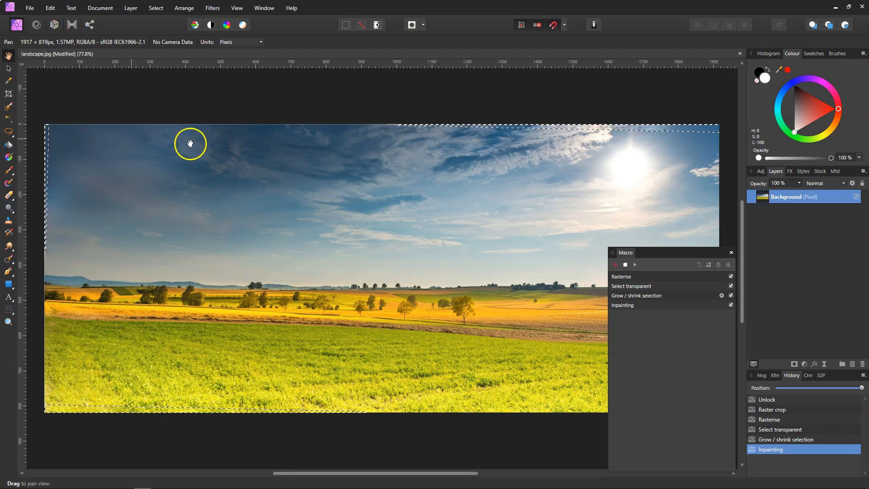
key(ctrl+d)
click(359, 169)
click(447, 187)
Stop the macro recording and save the macro to the library as Crop in the Default category
click(626, 264)
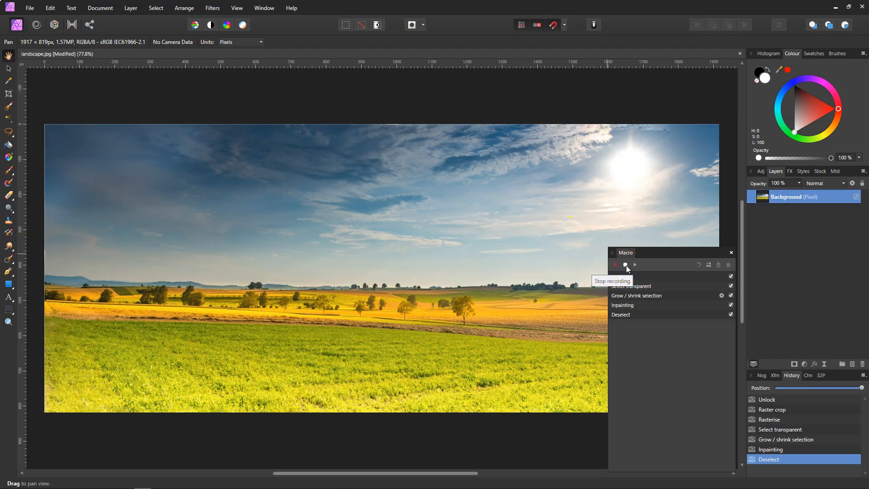
click(626, 265)
click(709, 265)
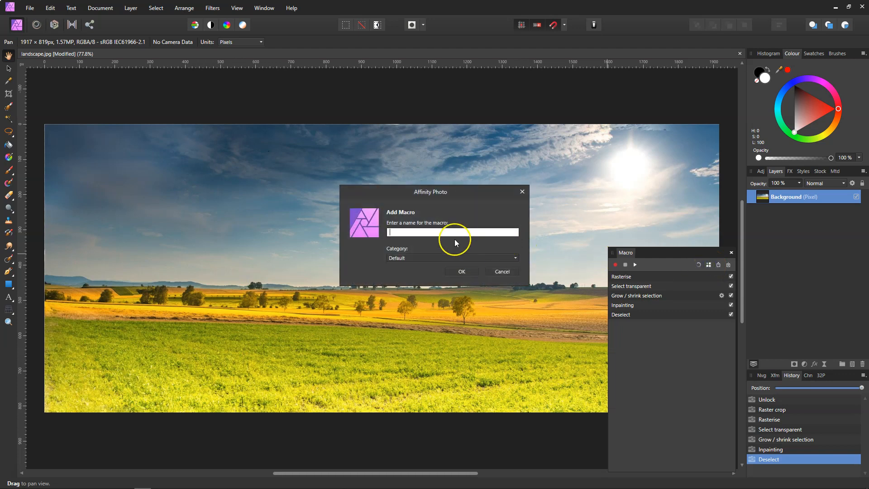
text(V)
key(BackSpace)
text(Crop)
click(460, 271)
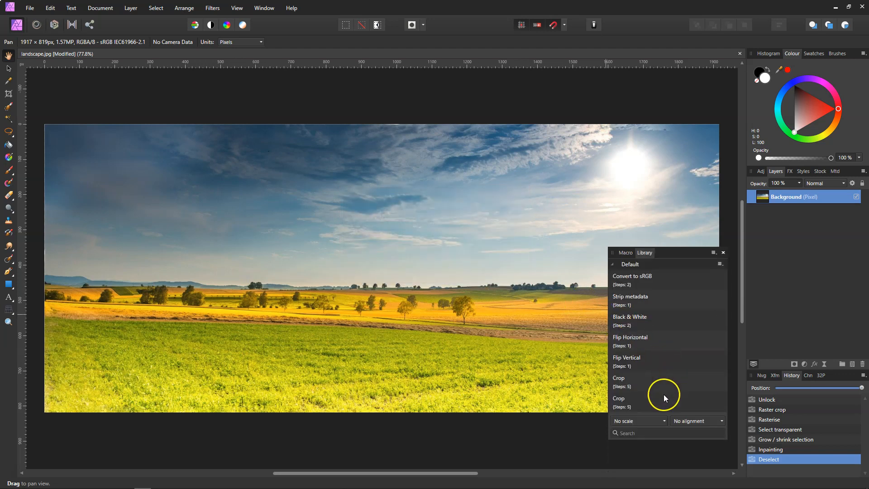
Close the macro library panel and close the landscape image without saving its changes
click(723, 252)
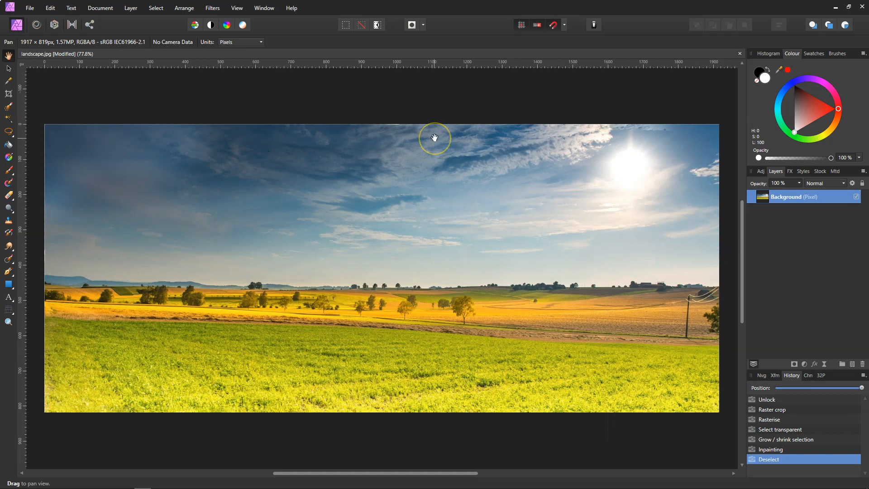
click(739, 53)
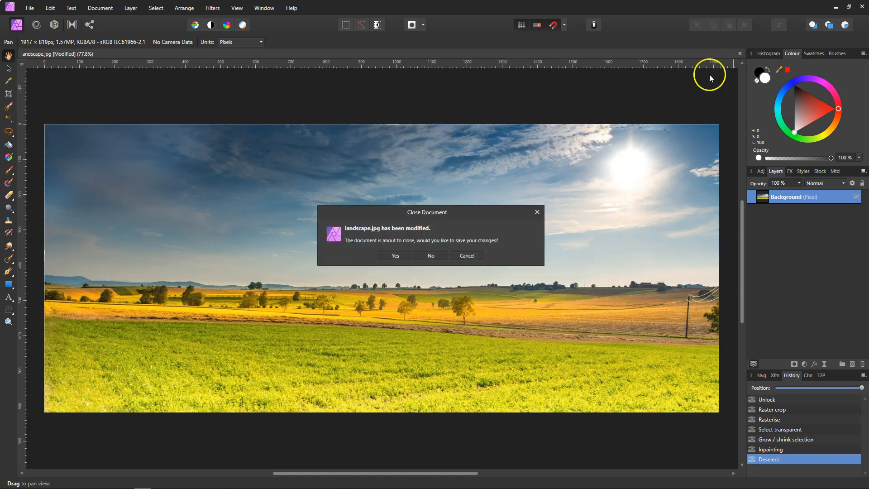
click(431, 256)
Open the tuscany image from the macro folder and unlock its Background layer
click(29, 8)
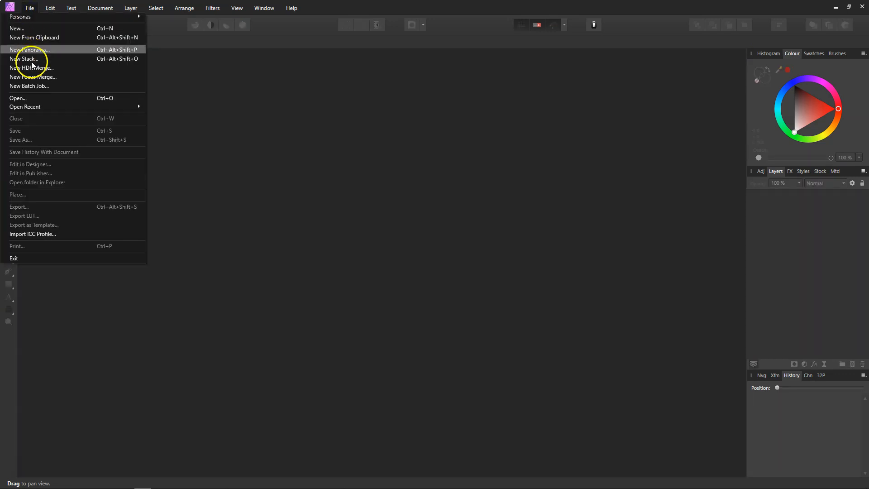
click(20, 97)
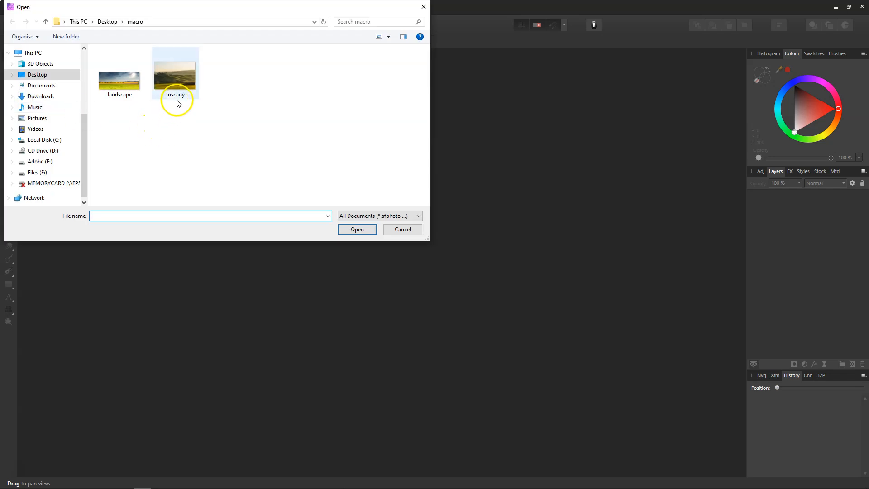
click(177, 81)
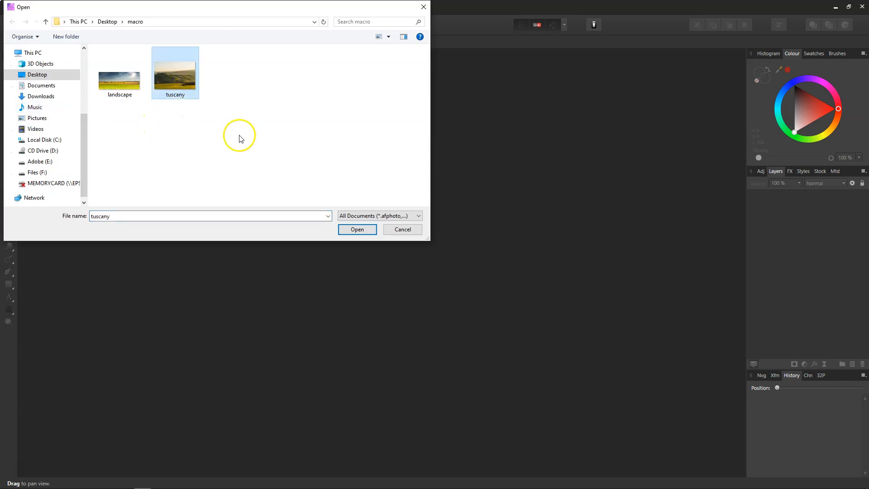
click(357, 229)
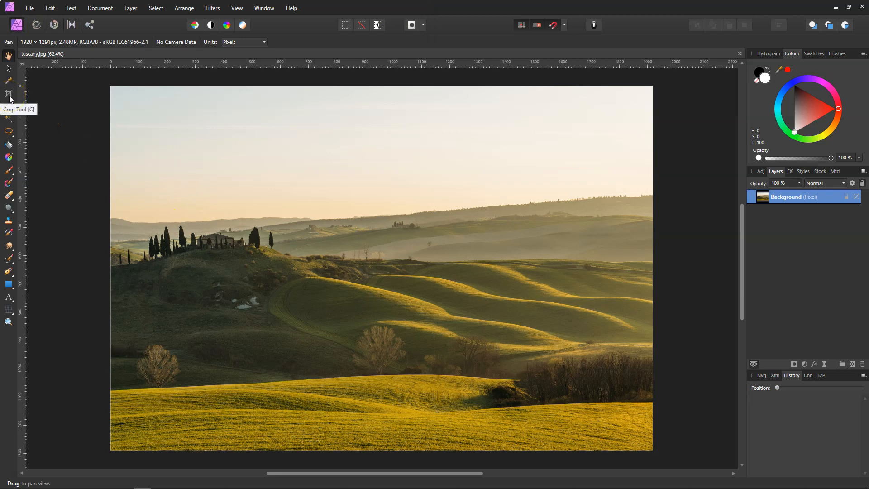
click(845, 197)
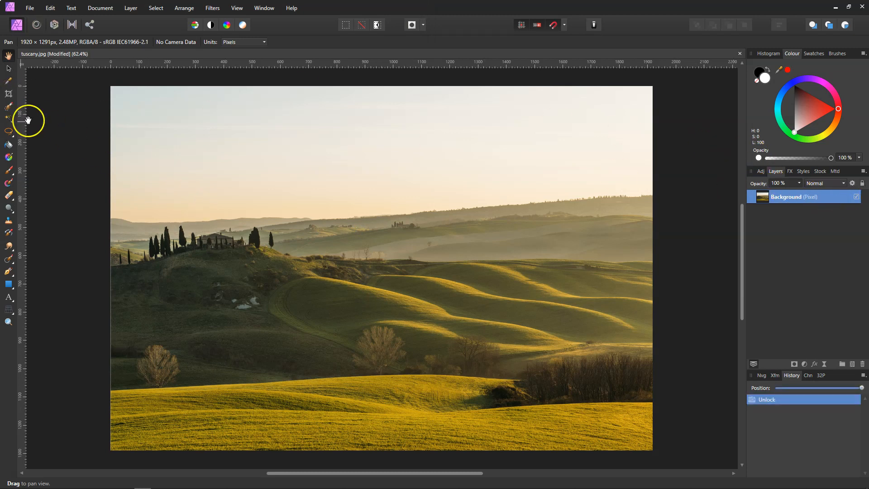
Straighten the tuscany image along its distant horizon with the Crop tool and apply the crop at the original frame size
click(8, 94)
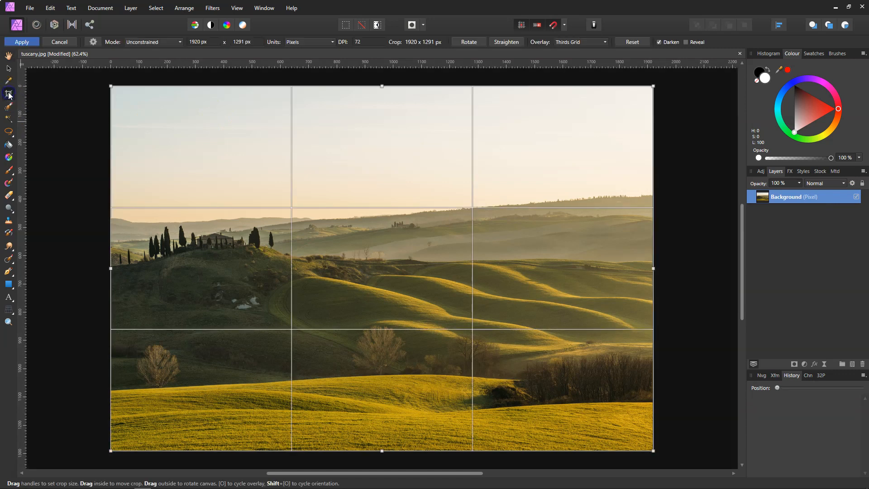
click(501, 41)
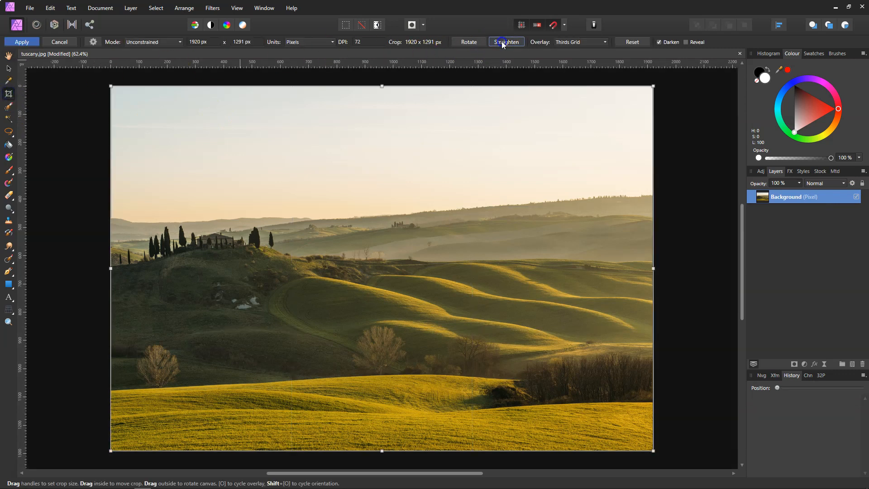
drag(471, 208, 298, 218)
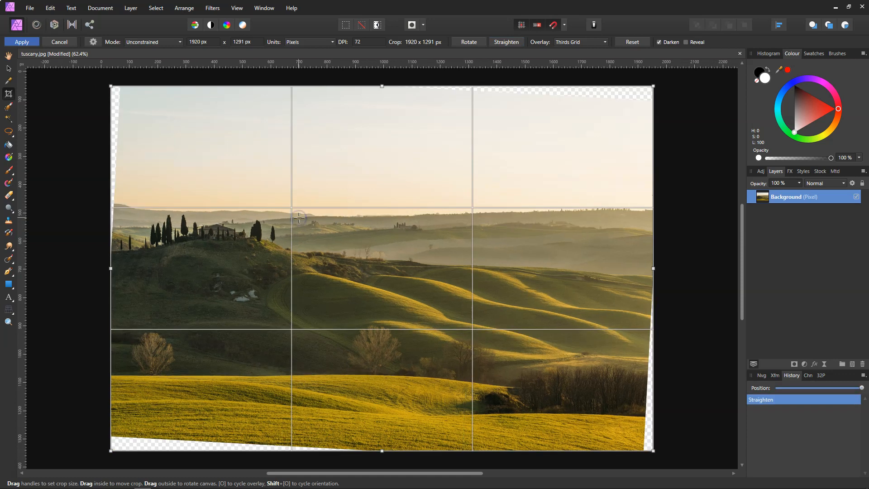
click(25, 40)
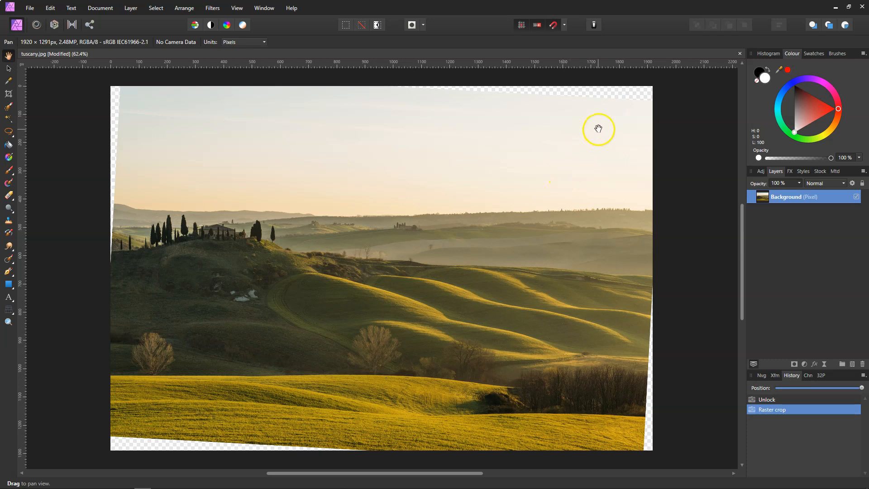
Run the last Crop macro in the library's Default category on the straightened image and close the macro library
click(239, 9)
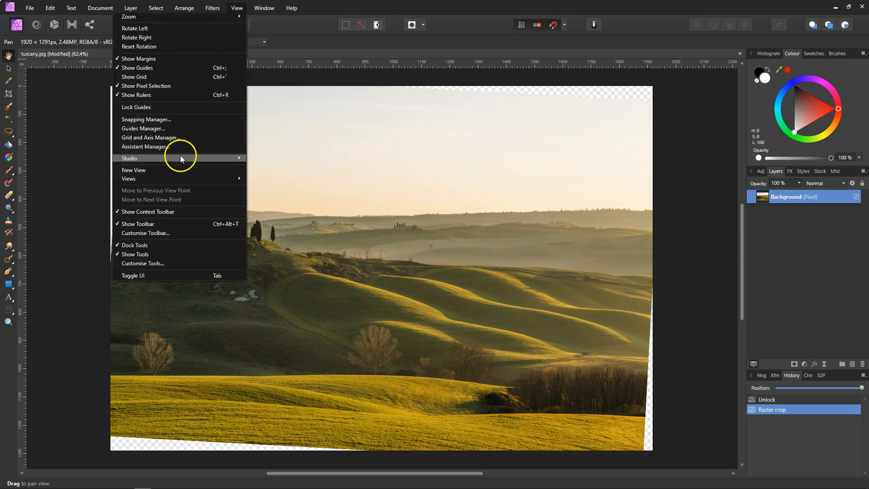
mouse_move(180, 157)
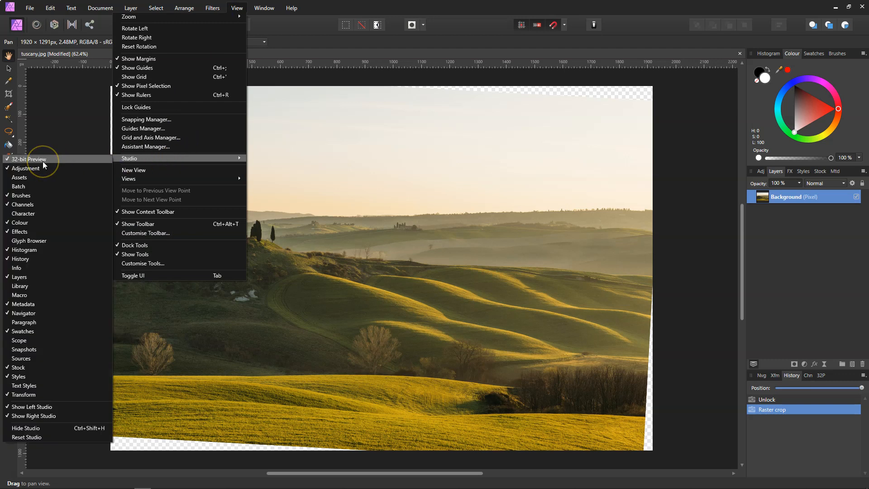
click(26, 286)
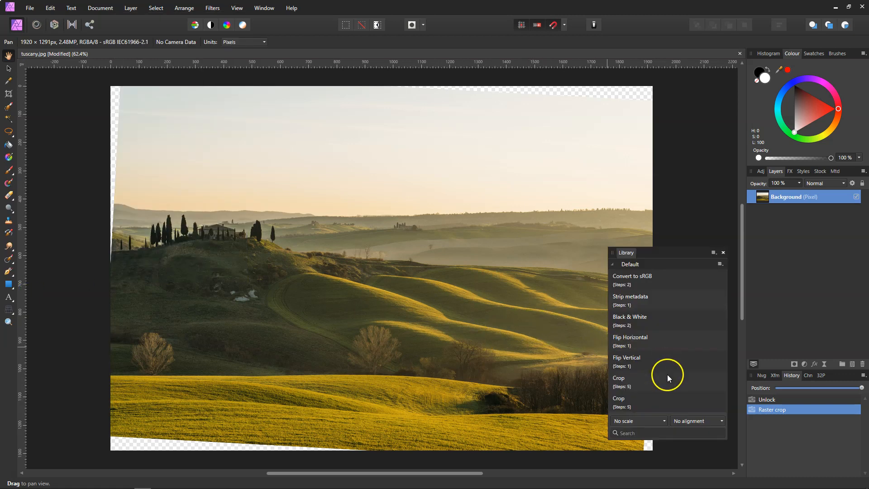
click(673, 400)
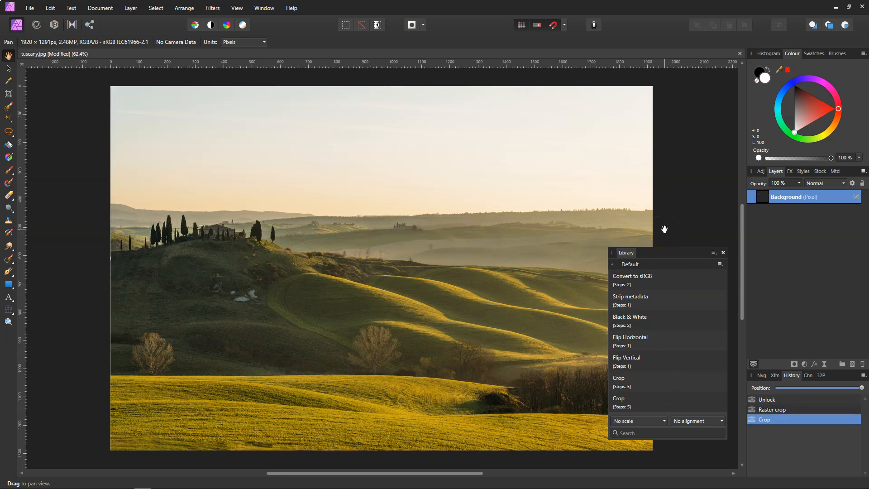
click(723, 252)
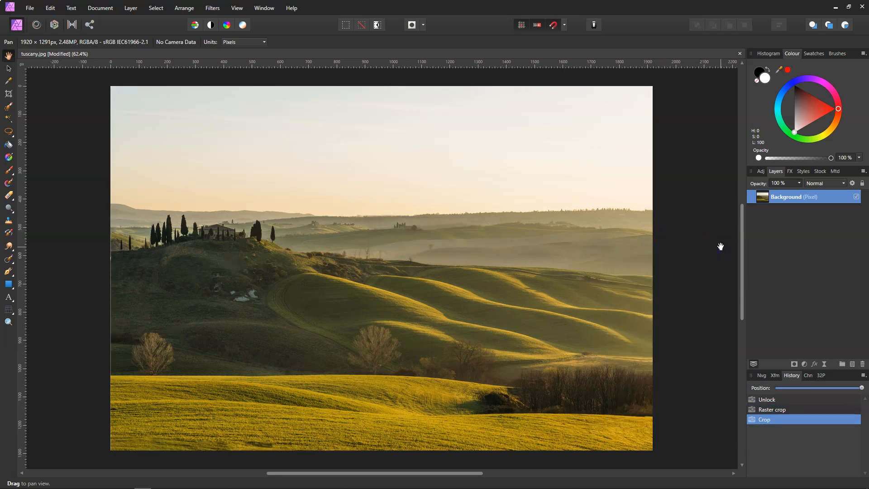